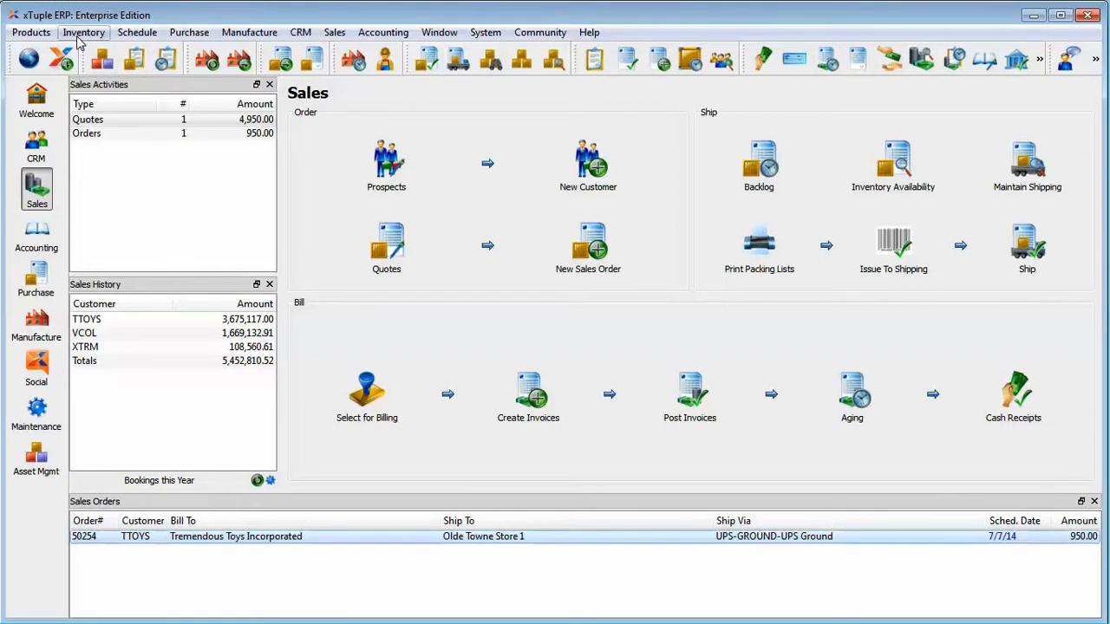
# Step: Open the Inventory Availability report and filter it by the planner code MRP-MRP Items
pyautogui.click(83, 33)
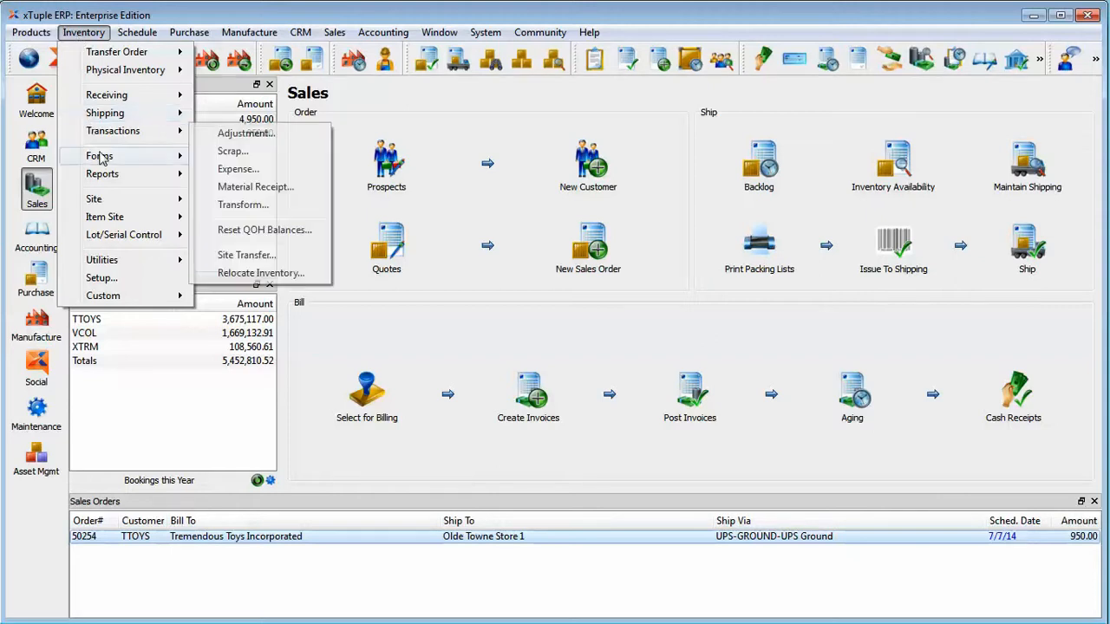
pyautogui.moveTo(103, 180)
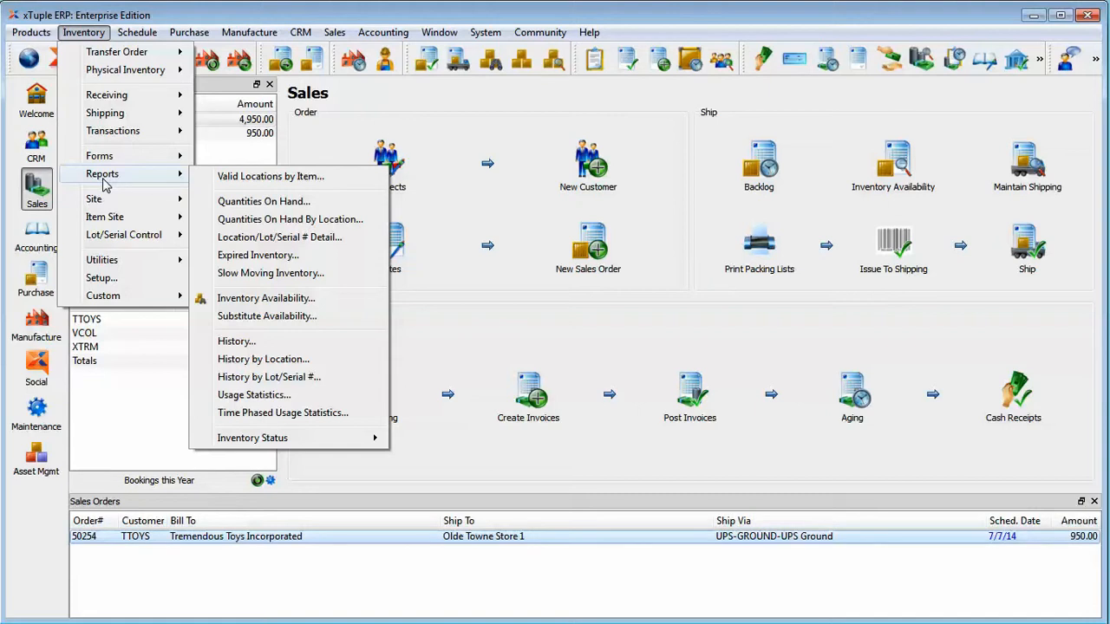
pyautogui.click(258, 297)
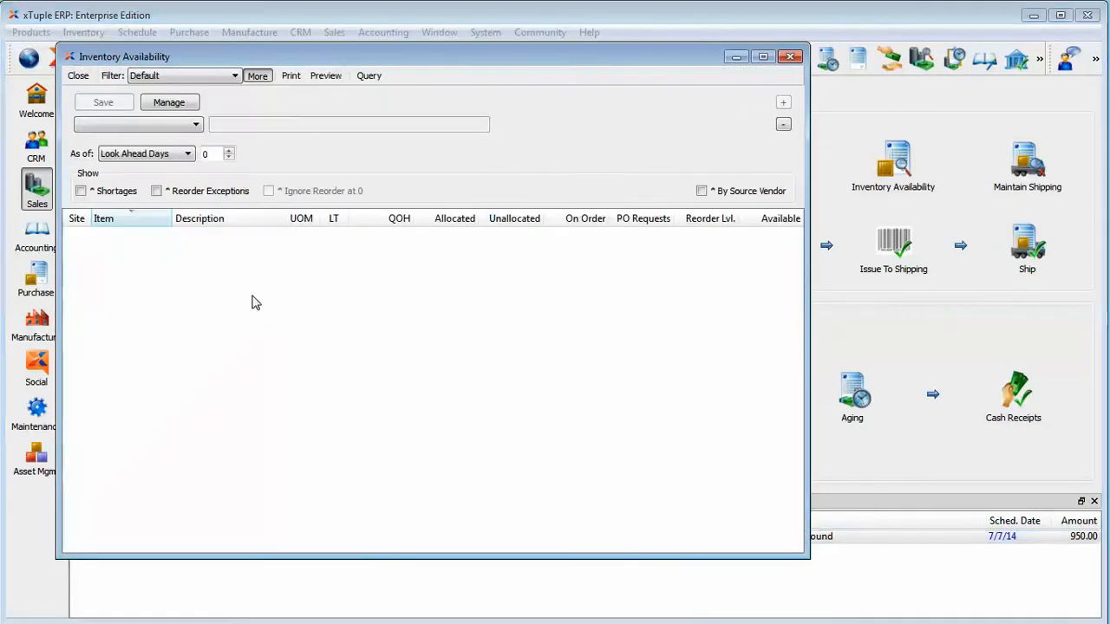
pyautogui.click(136, 125)
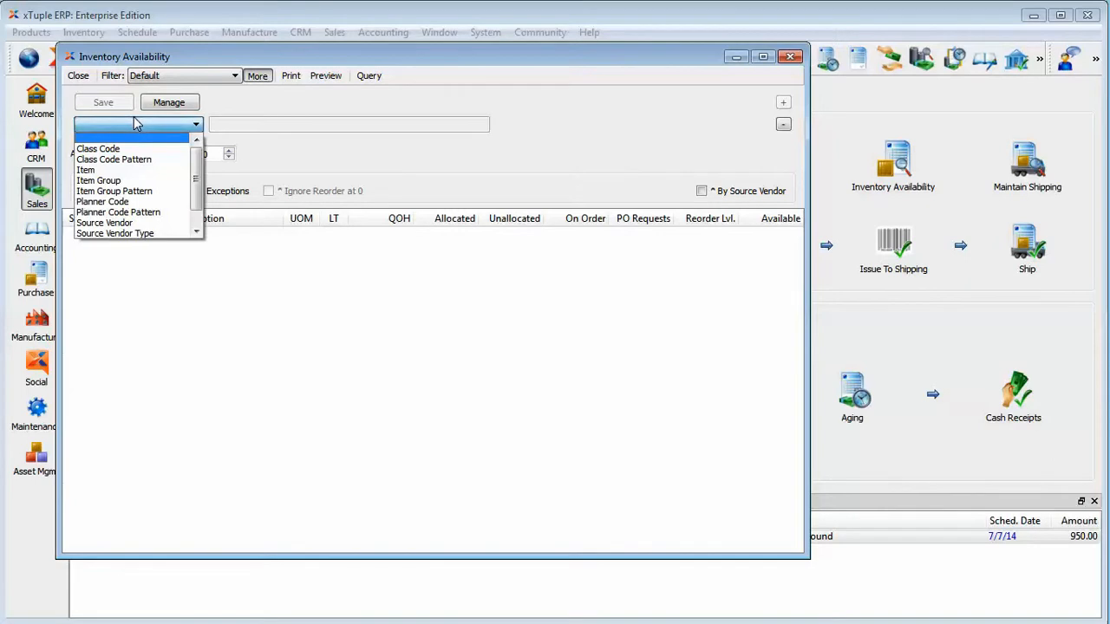
pyautogui.click(103, 203)
pyautogui.click(279, 125)
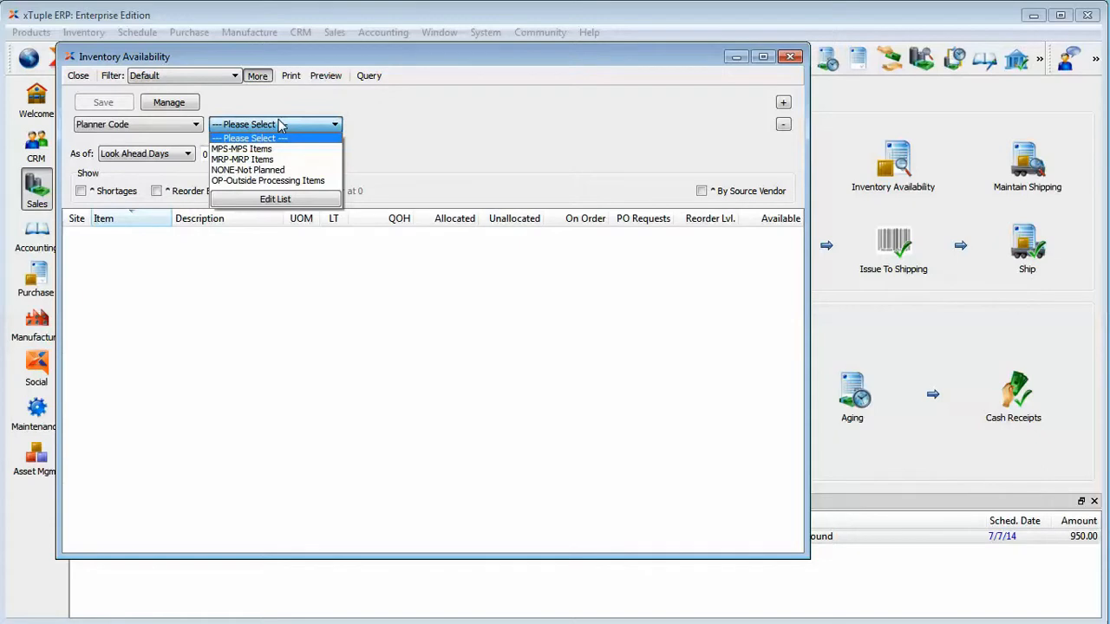
pyautogui.click(251, 161)
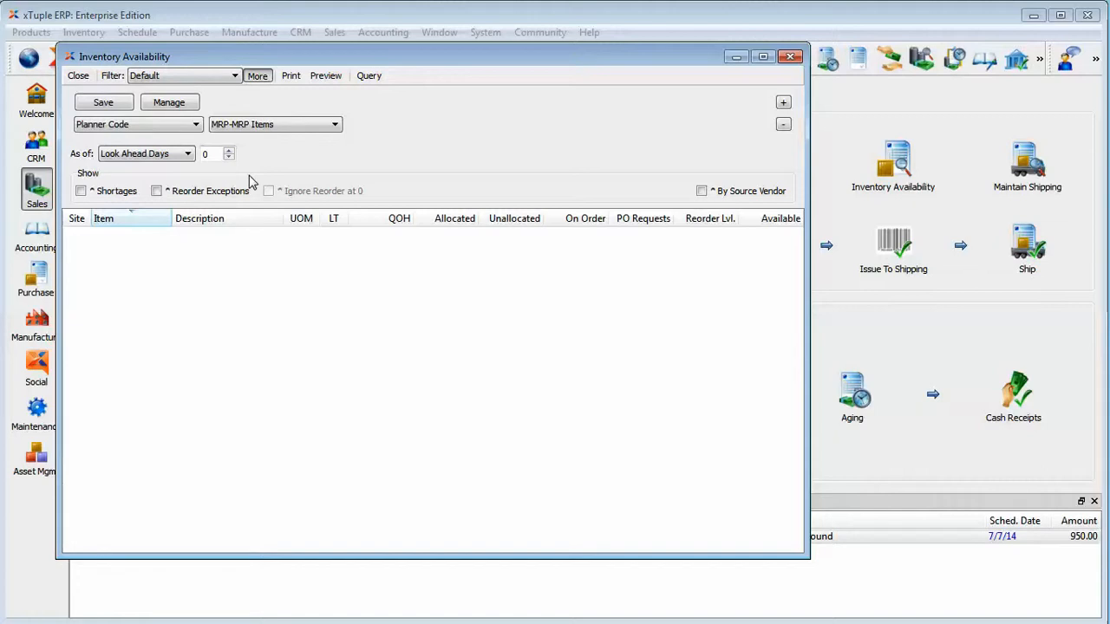
# Step: Query inventory availability with 7 look-ahead days and widen the Site column in the results
pyautogui.moveTo(213, 155); pyautogui.dragTo(186, 162)
pyautogui.write('7')
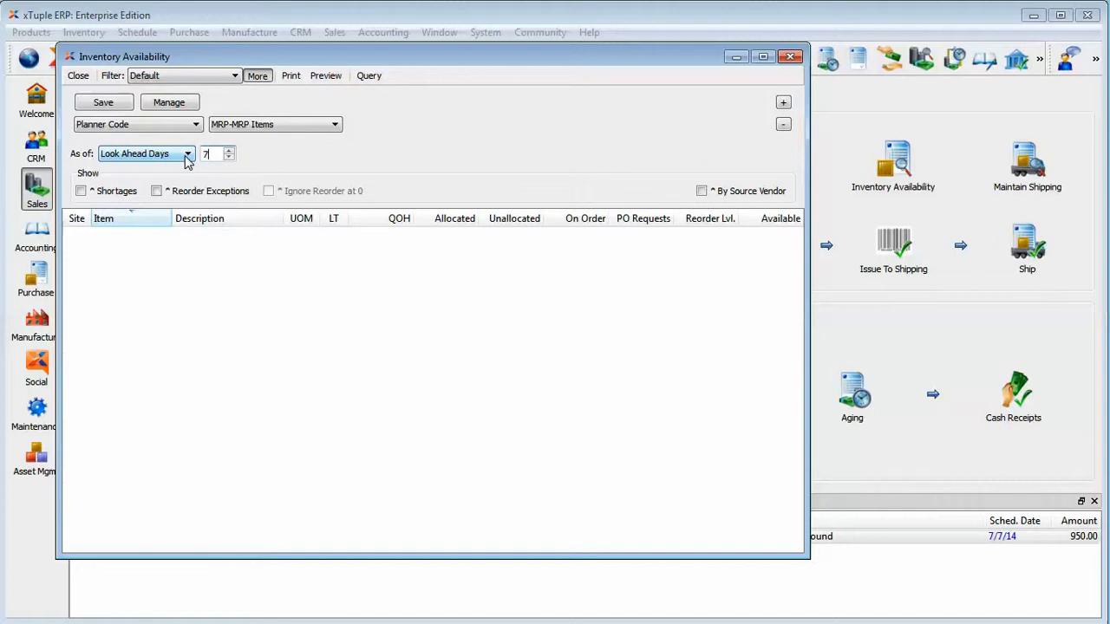
pyautogui.click(251, 128)
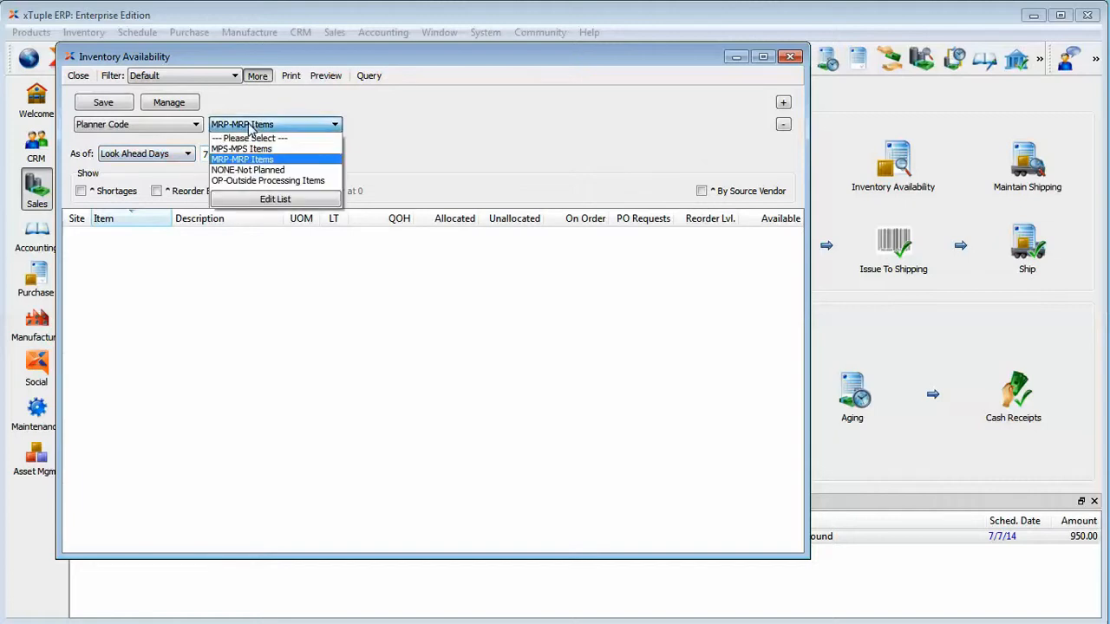
pyautogui.click(250, 127)
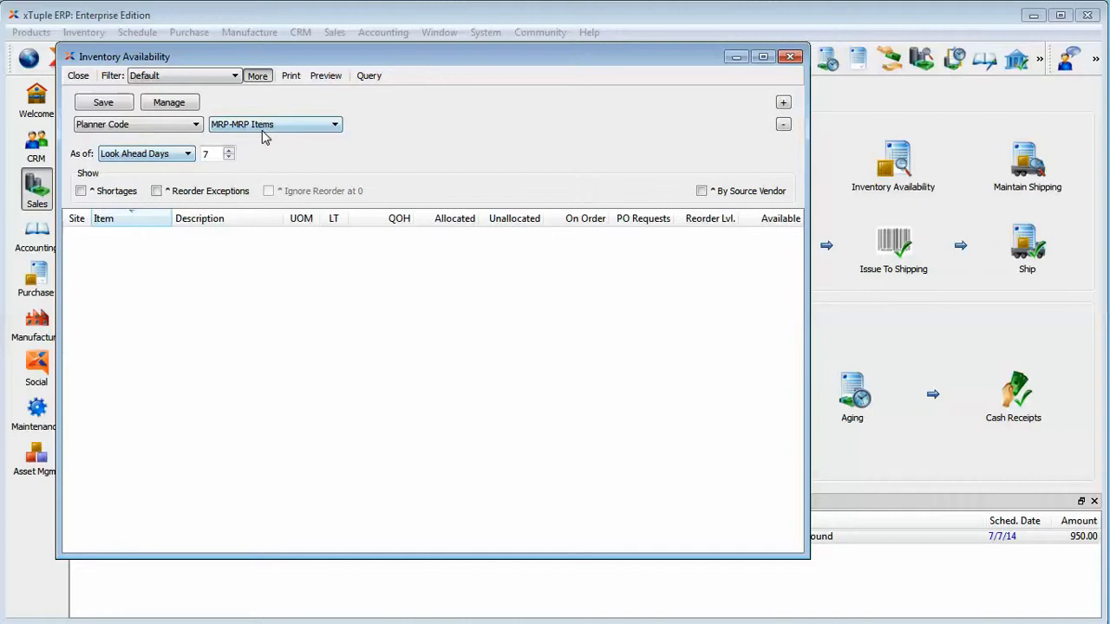
pyautogui.click(369, 77)
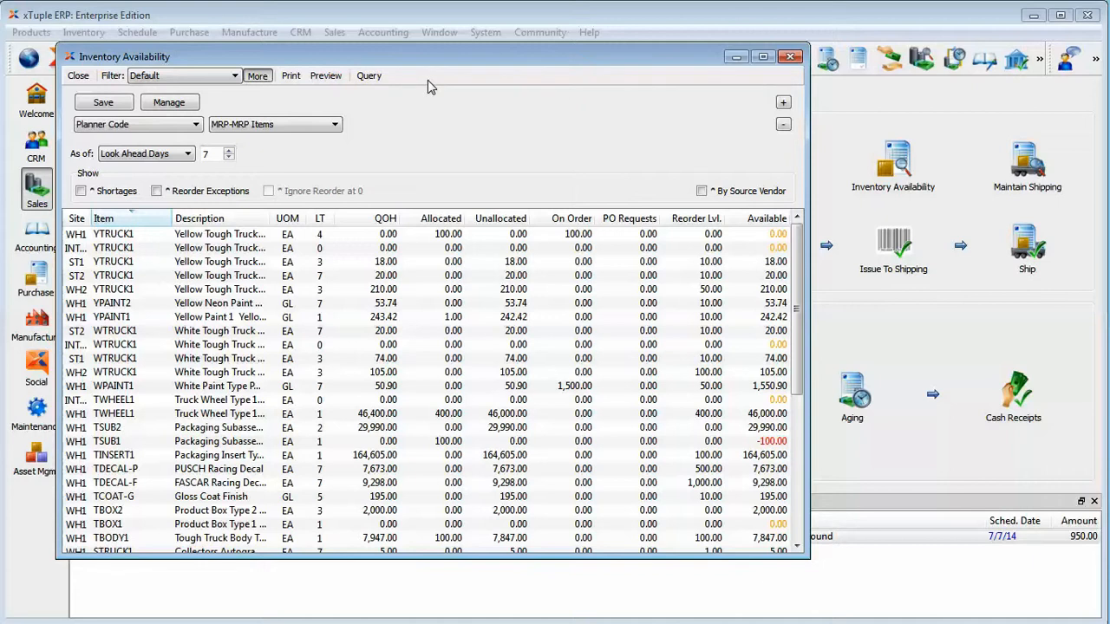
pyautogui.moveTo(371, 57); pyautogui.dragTo(391, 48)
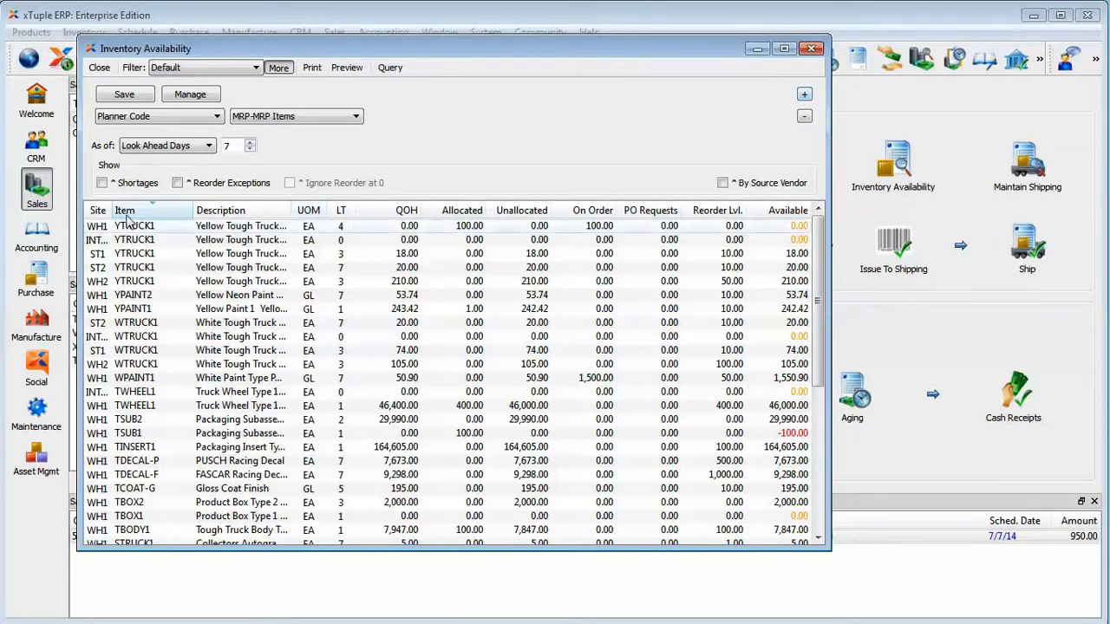
pyautogui.moveTo(110, 210); pyautogui.dragTo(182, 210)
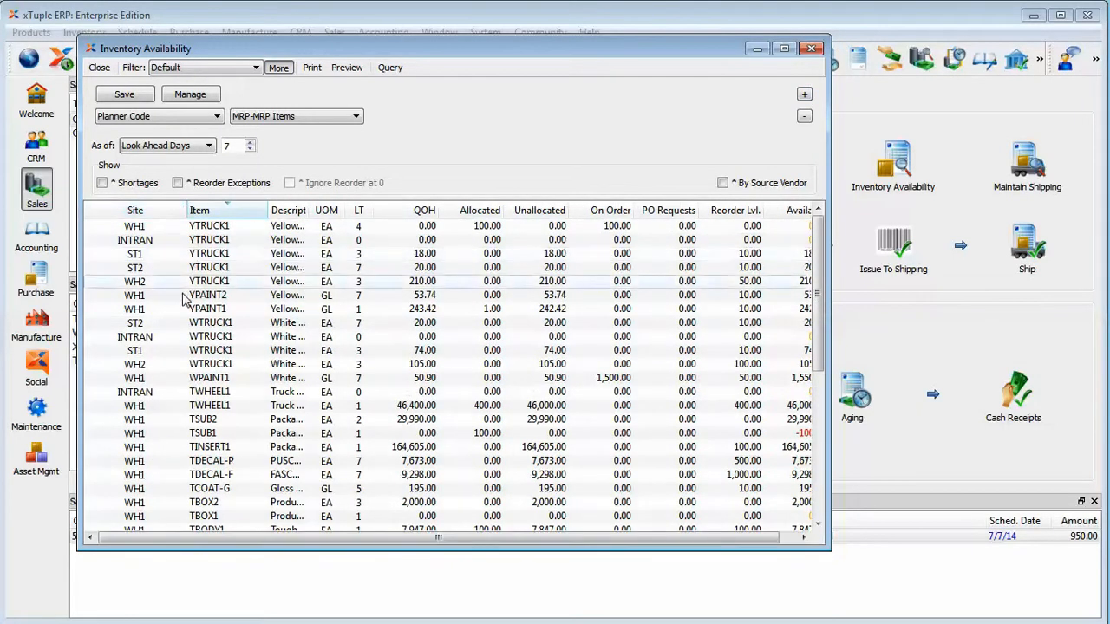
# Step: Add a Site filter for WH1 to the availability report, rerun the query and review the listed items
pyautogui.click(804, 100)
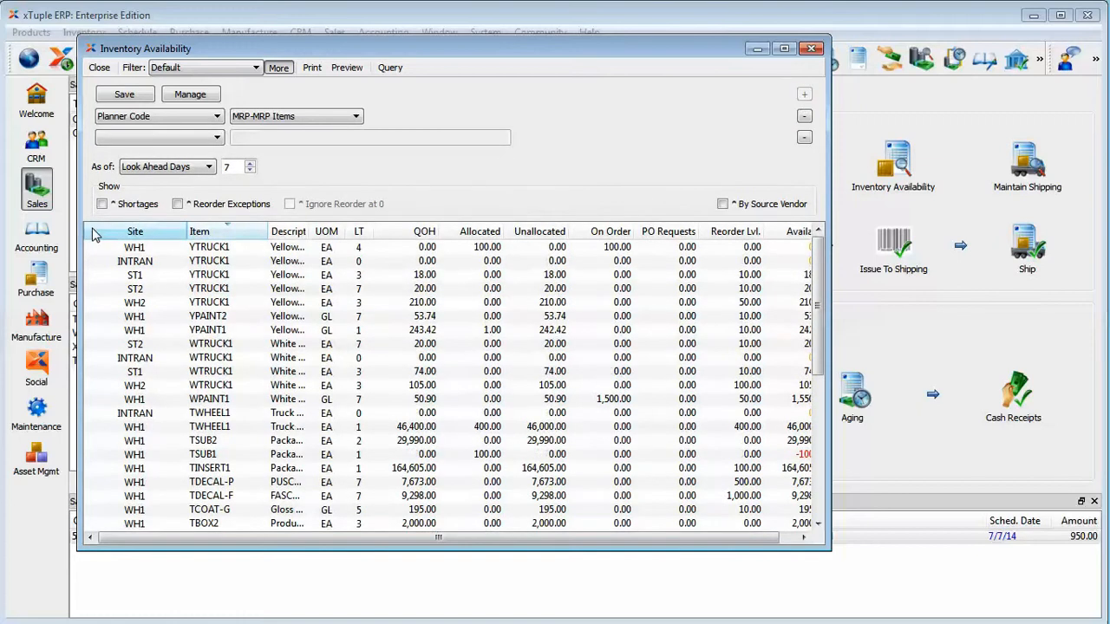
pyautogui.click(122, 141)
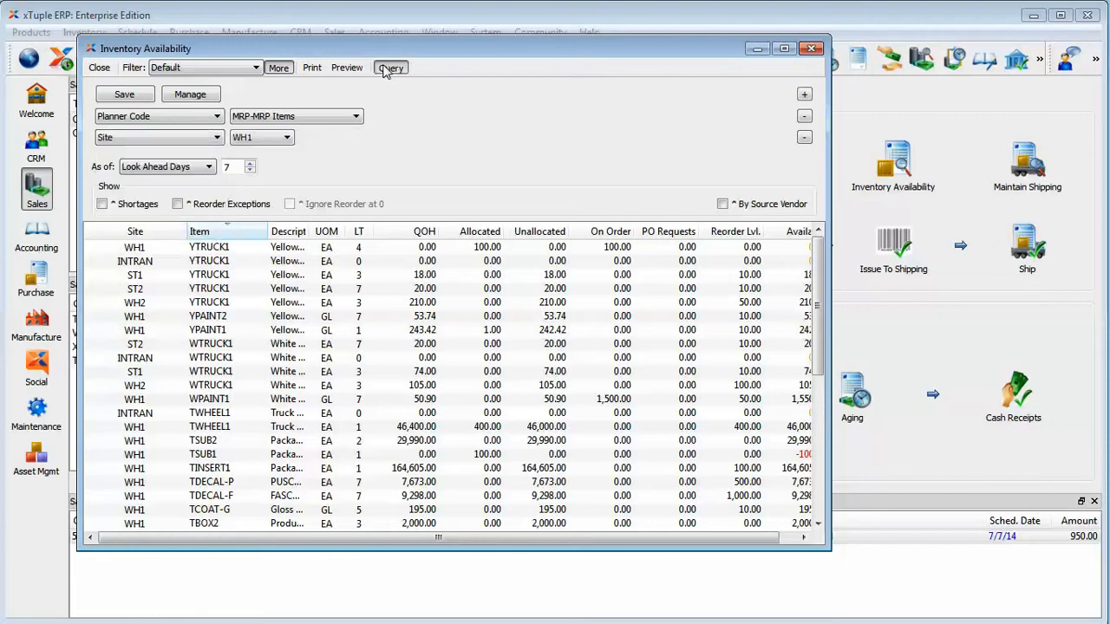
pyautogui.click(387, 68)
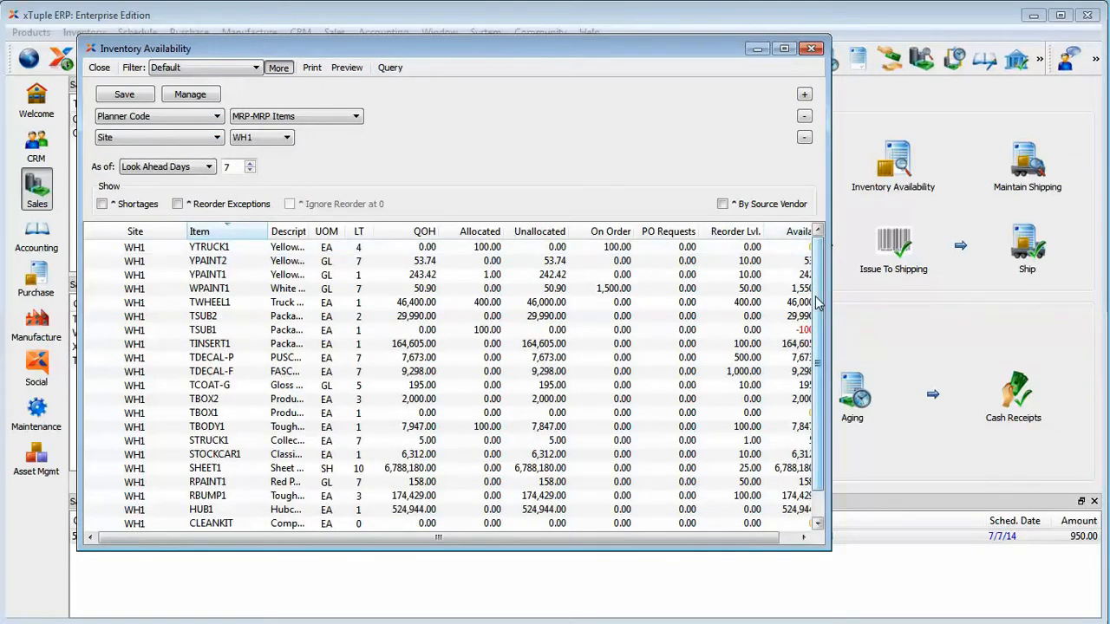
pyautogui.scroll(-1, 815, 303)
pyautogui.scroll(1, 815, 241)
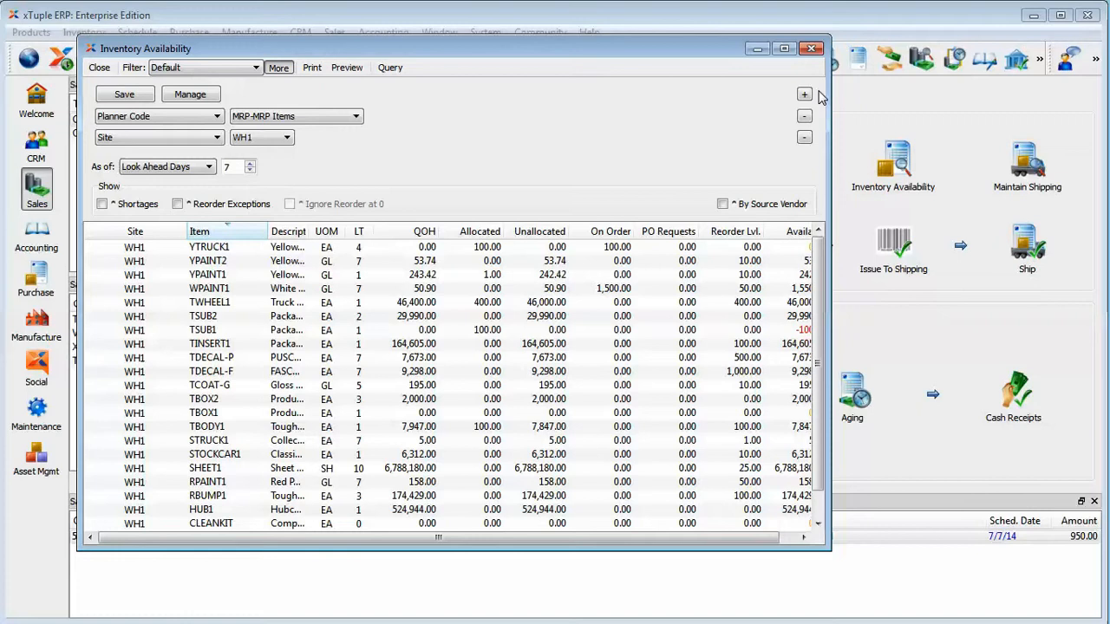
pyautogui.click(99, 67)
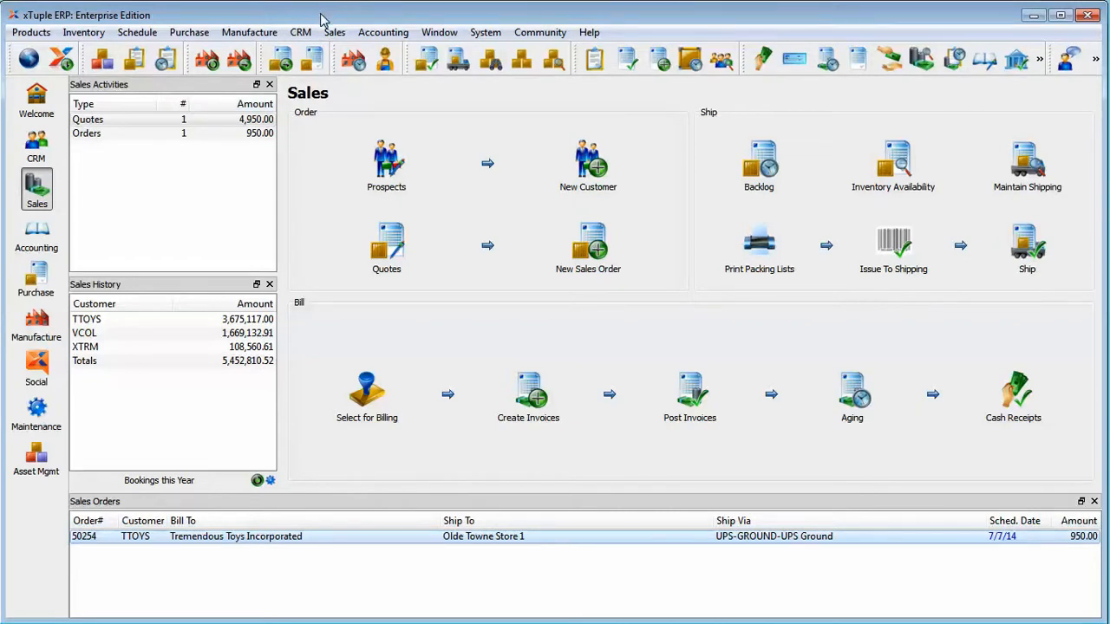
# Step: Open the Planned Orders list and set its filter to the planner code MRP-MRP Items, without running the query
pyautogui.click(237, 66)
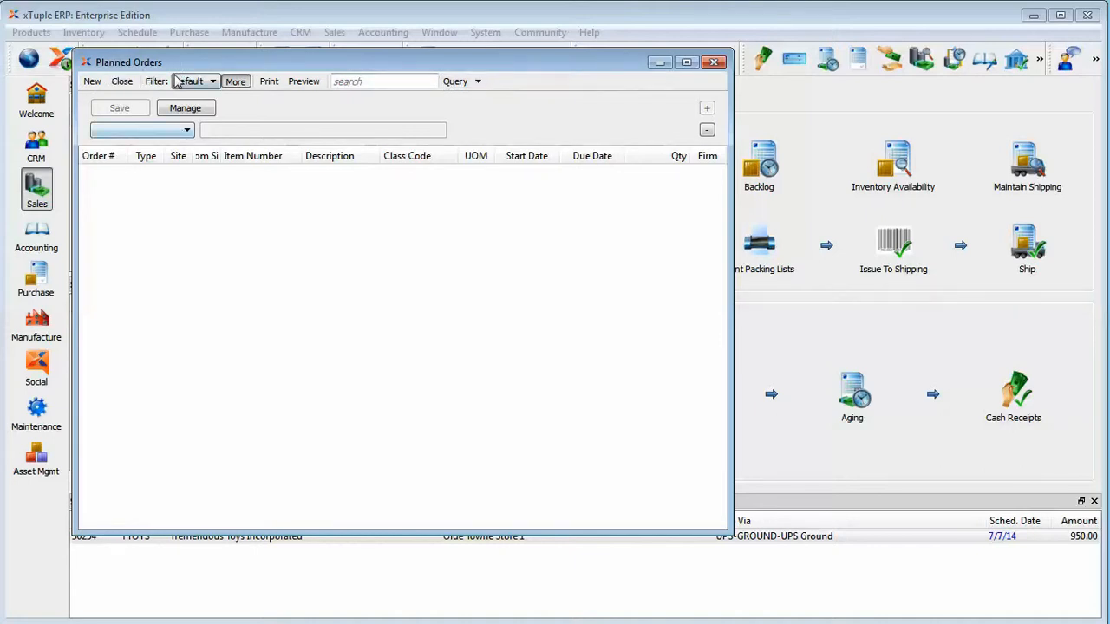
pyautogui.click(162, 134)
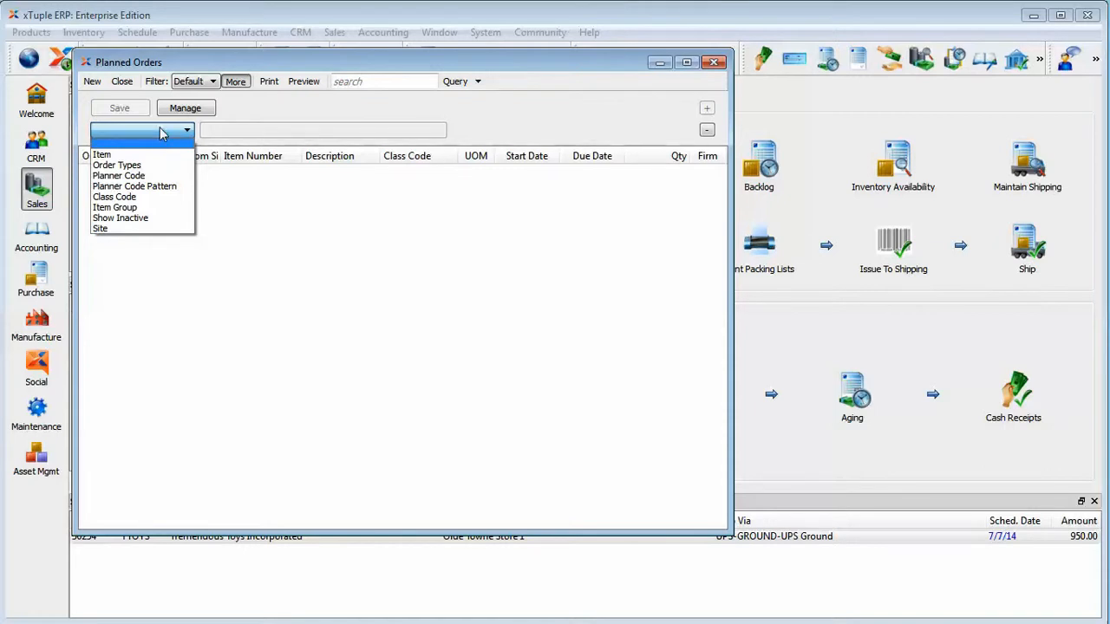
pyautogui.click(122, 176)
pyautogui.click(243, 131)
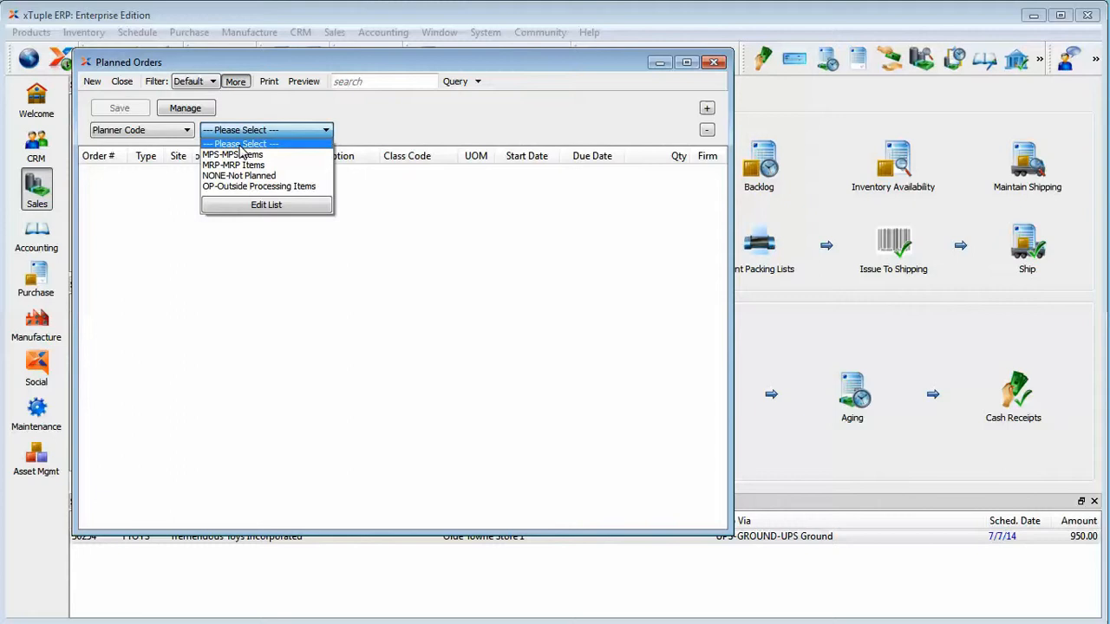
pyautogui.click(232, 165)
pyautogui.click(218, 131)
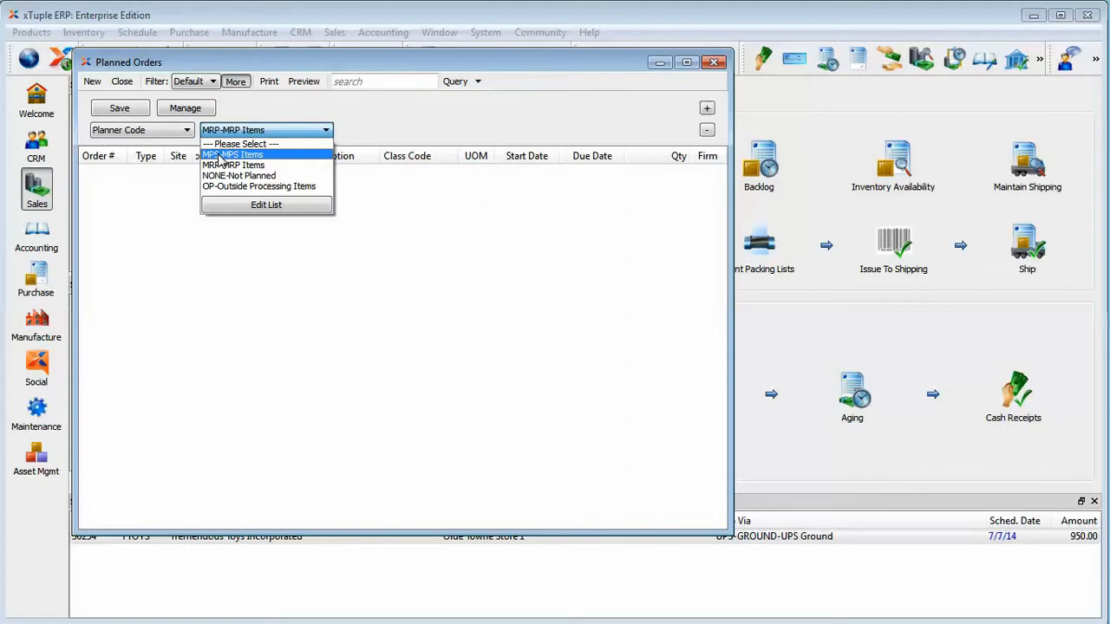
pyautogui.click(222, 165)
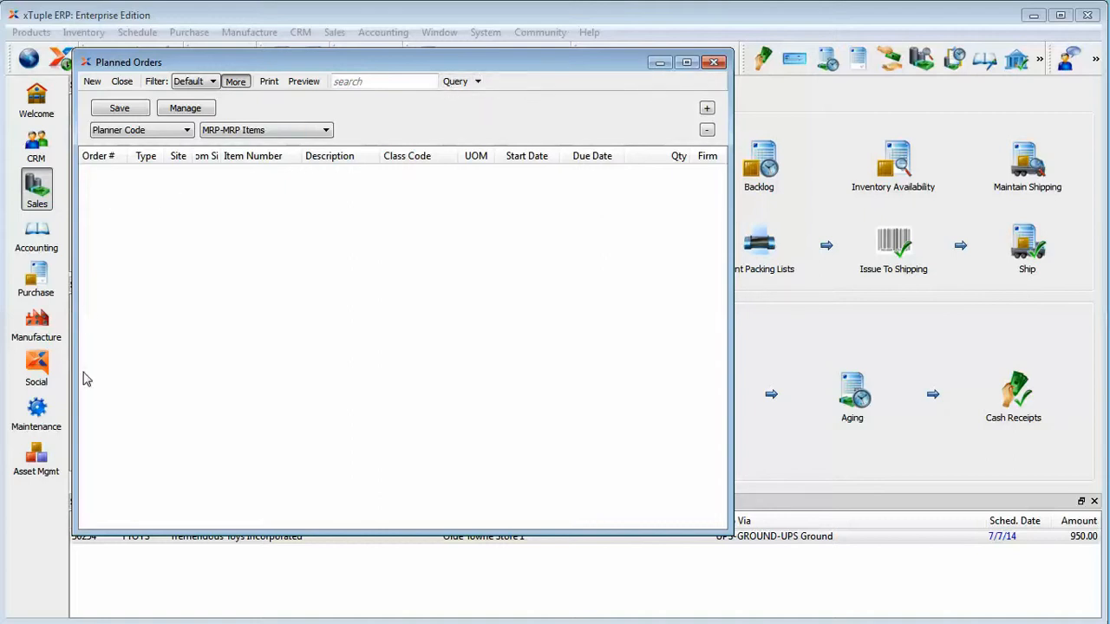
pyautogui.click(714, 62)
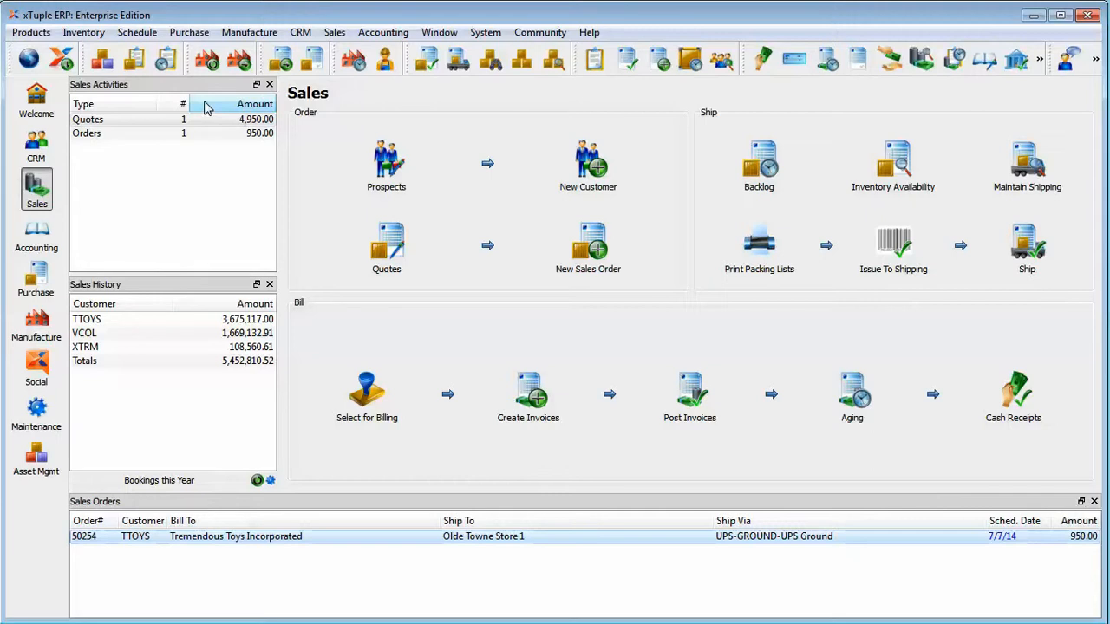
# Step: Open the MRP planner code from the inventory setup's master information and examine its supply order and explosion options
pyautogui.click(83, 34)
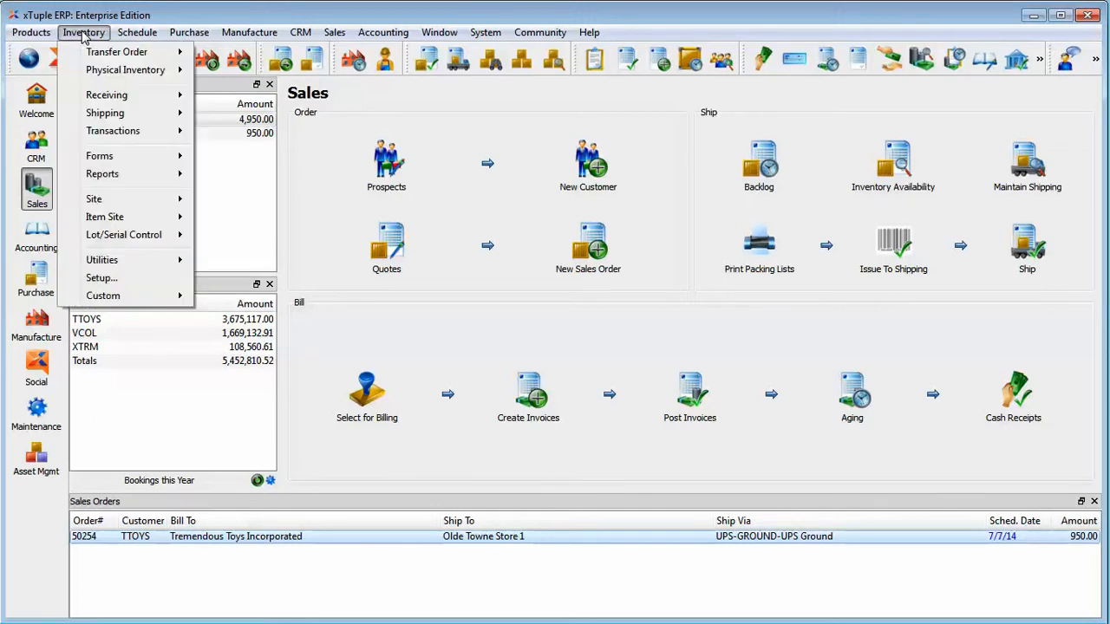
pyautogui.click(101, 278)
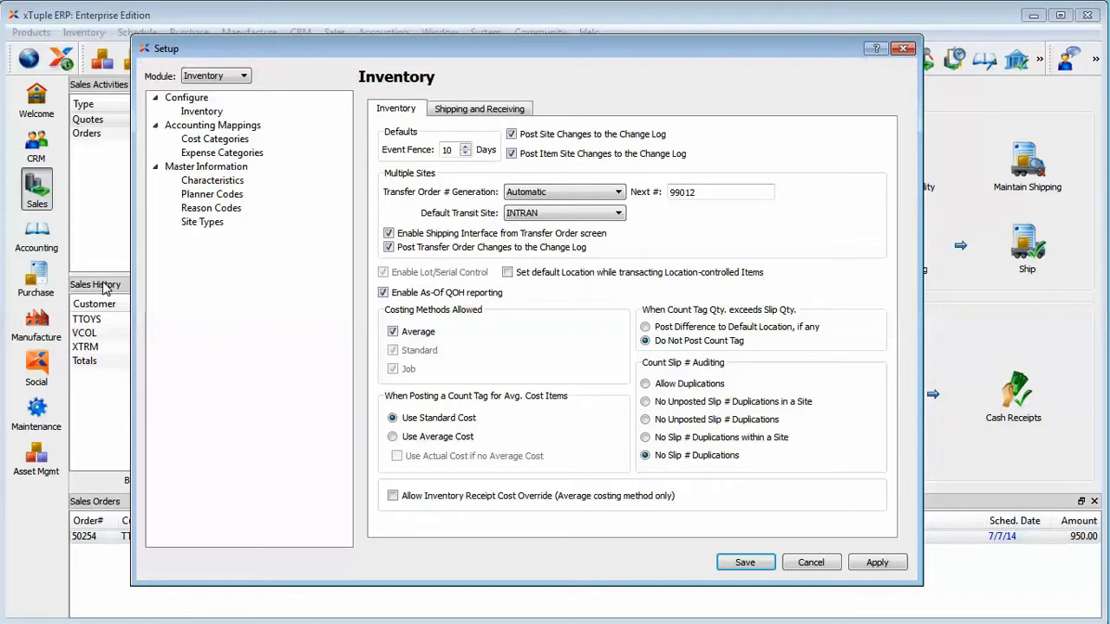
pyautogui.click(214, 139)
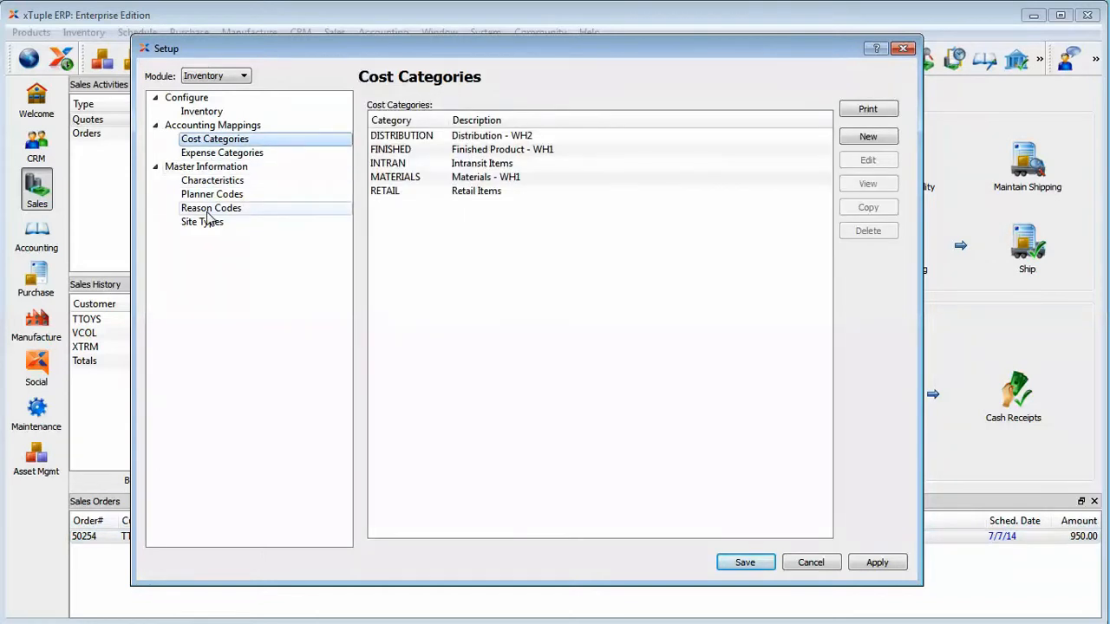
pyautogui.click(213, 196)
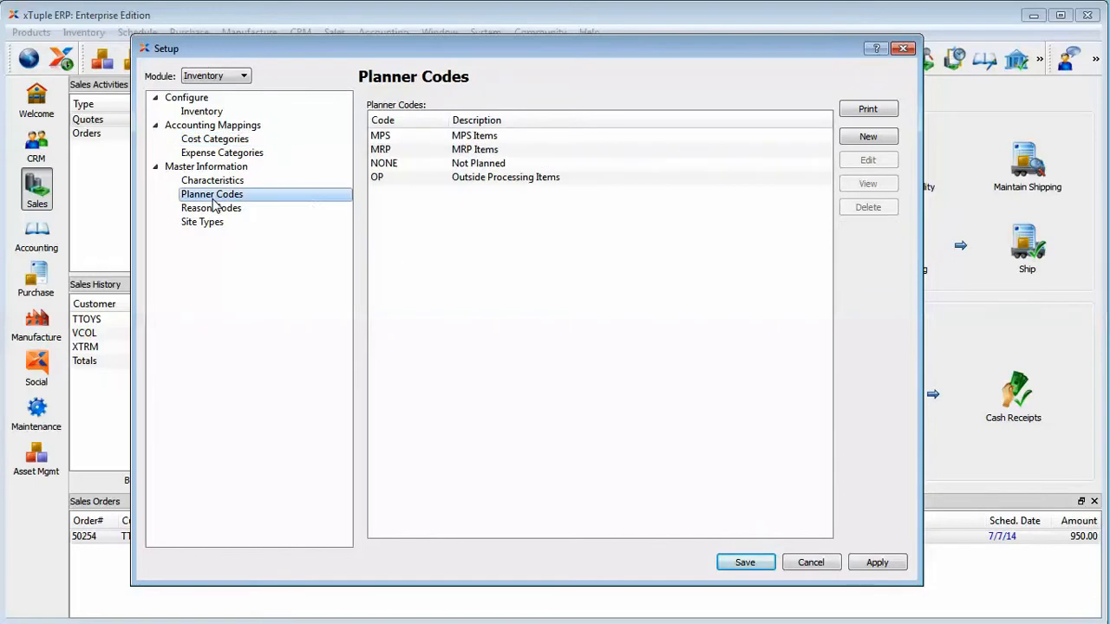
pyautogui.doubleClick(460, 155)
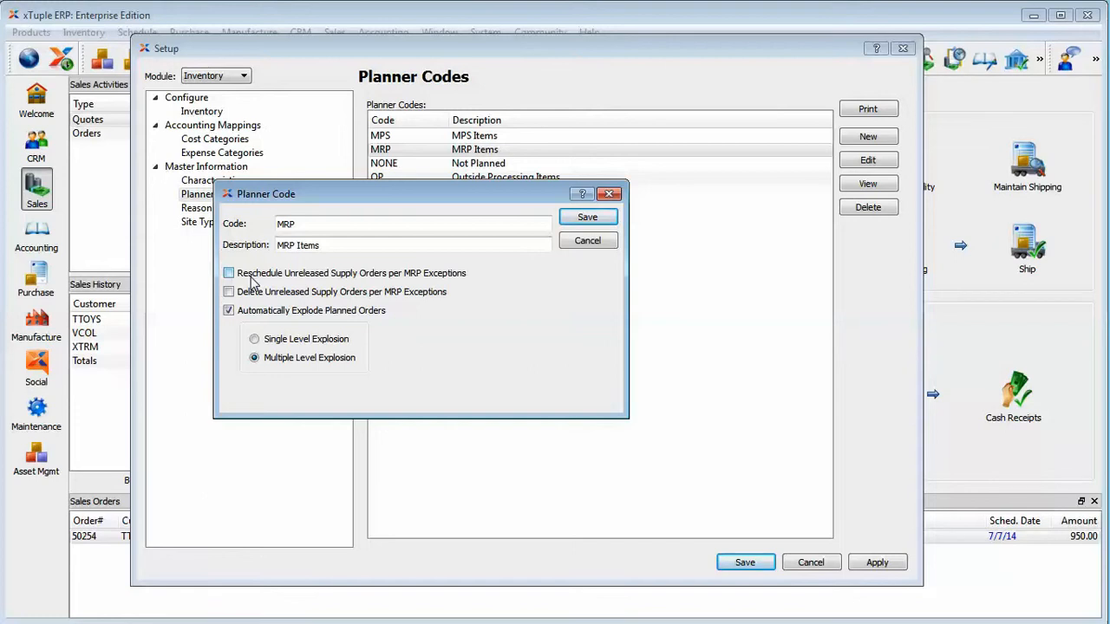
pyautogui.moveTo(274, 194); pyautogui.dragTo(280, 185)
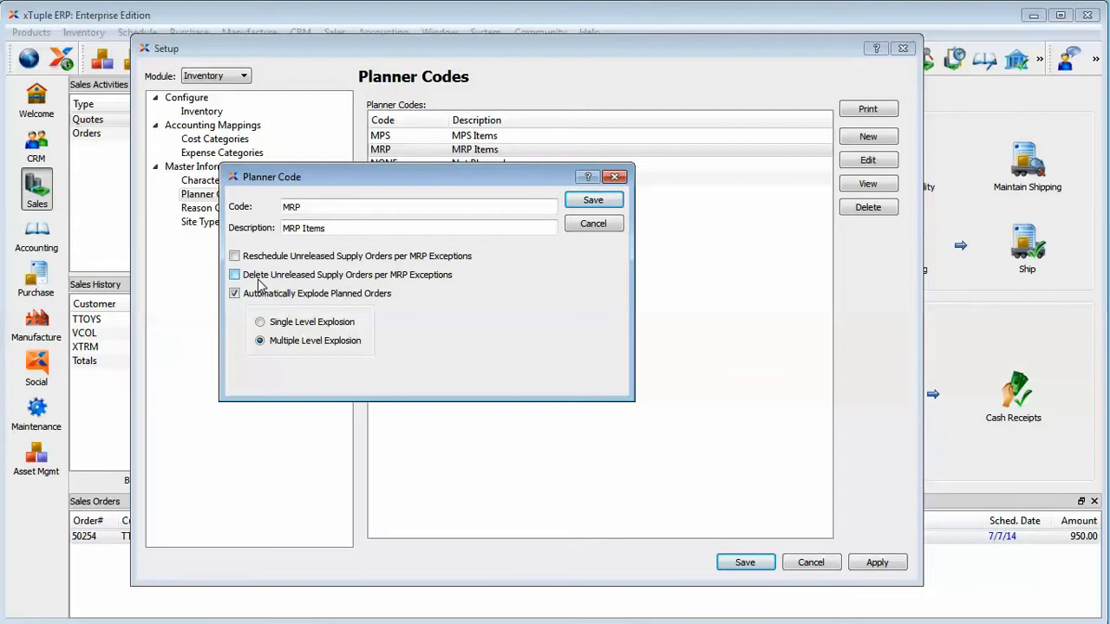
pyautogui.moveTo(298, 178); pyautogui.dragTo(281, 162)
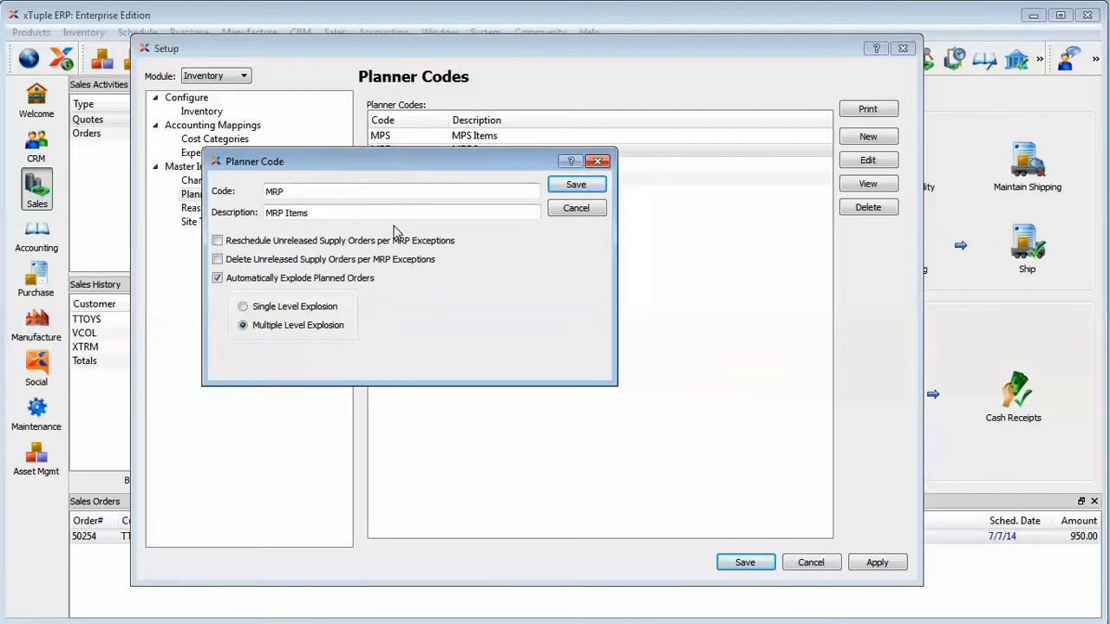